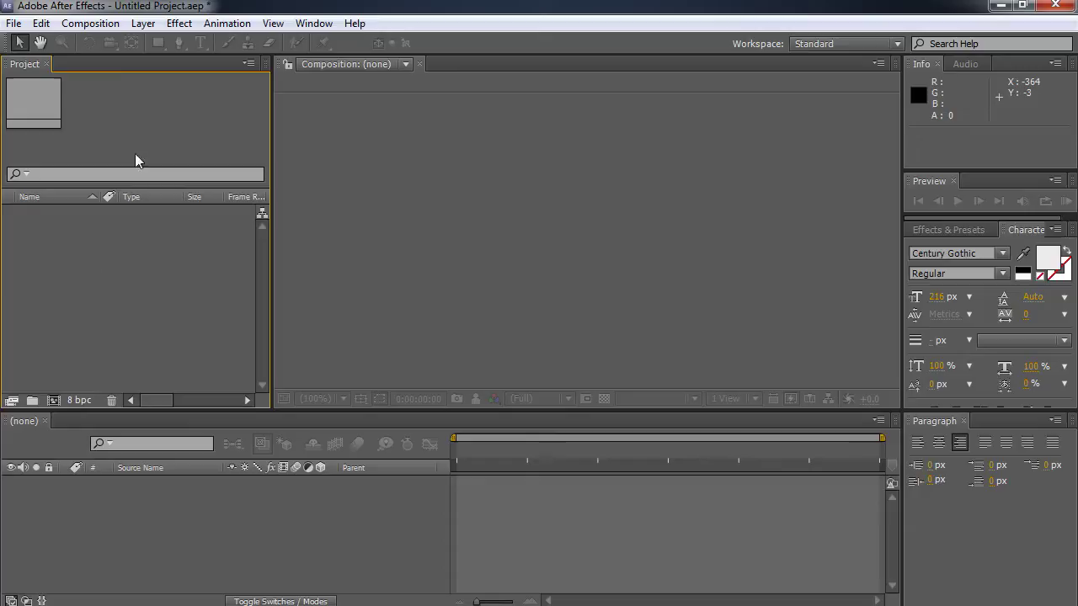
Create and open a 1920×1080, 29.97 fps, 10-second composition named 'wiggle'
left_click(99, 24)
left_click(109, 43)
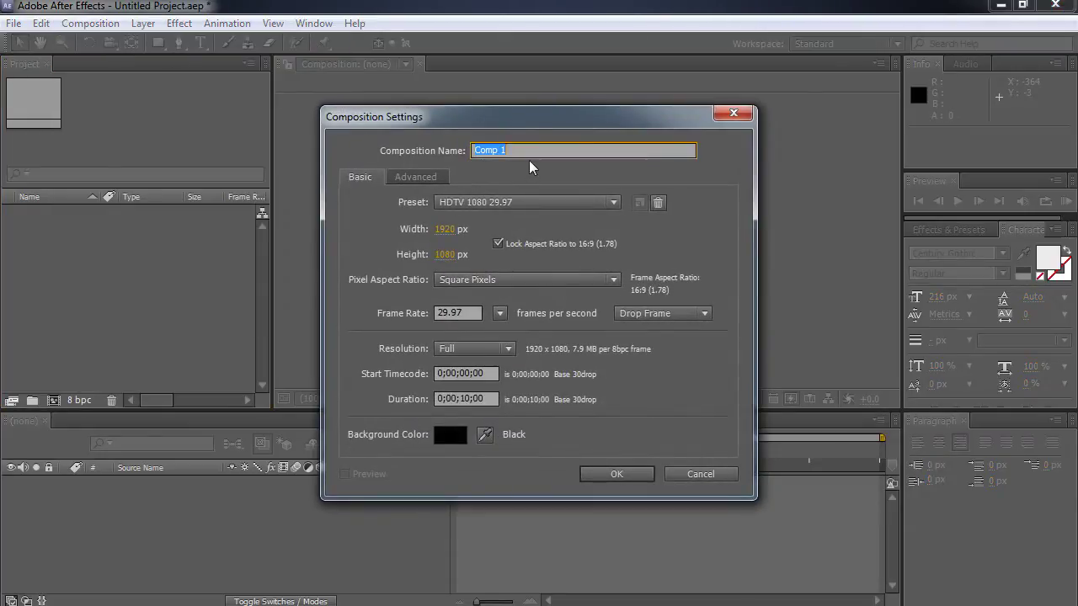
type("wiggle")
left_click(629, 473)
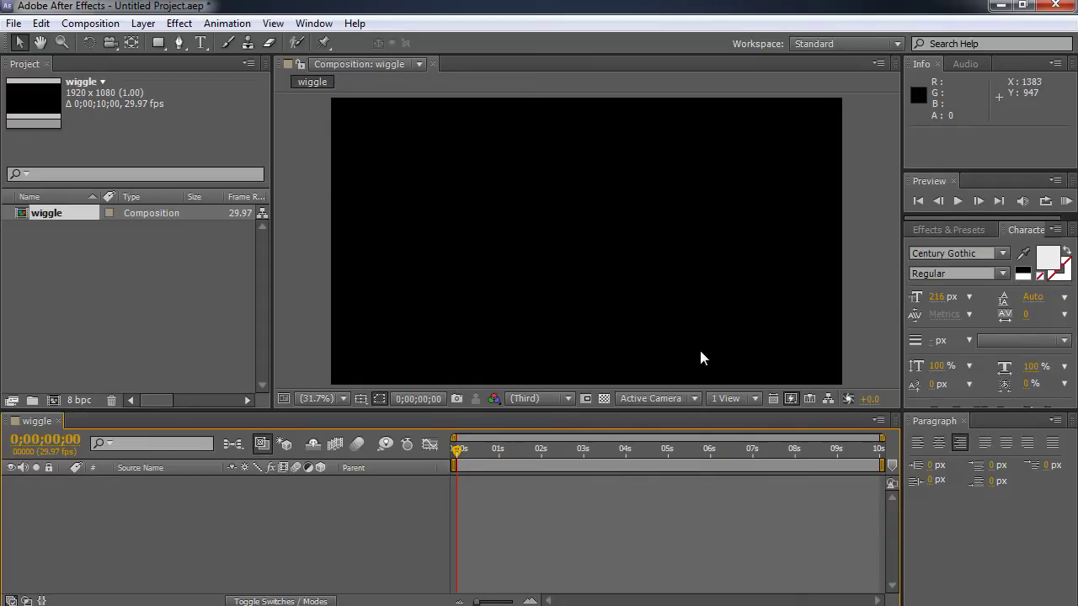
Add a white text layer reading 'WIGGLE' to the composition
left_click(198, 43)
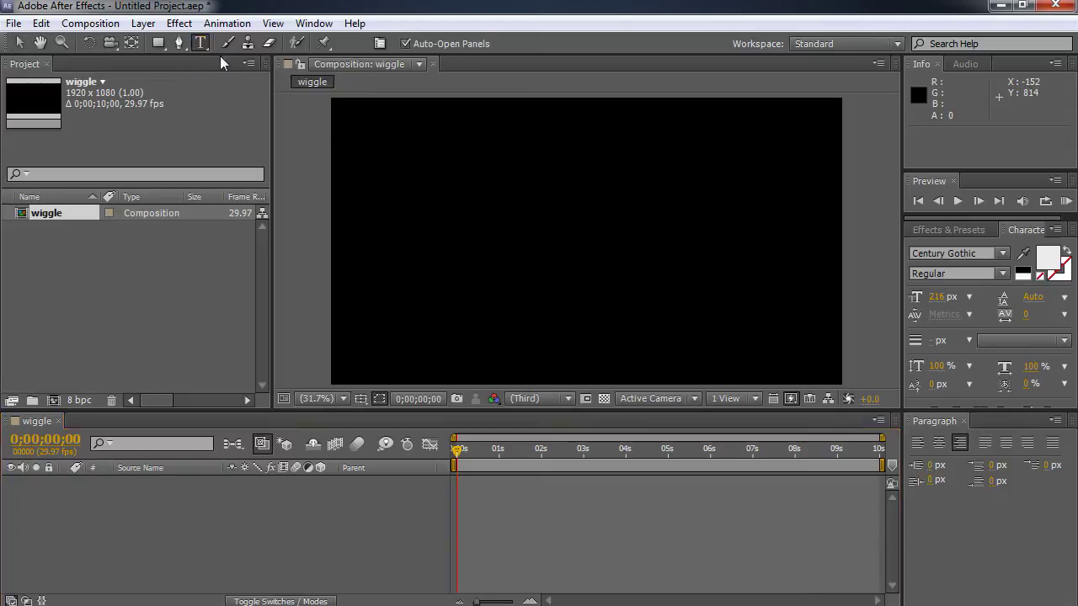
left_click(410, 223)
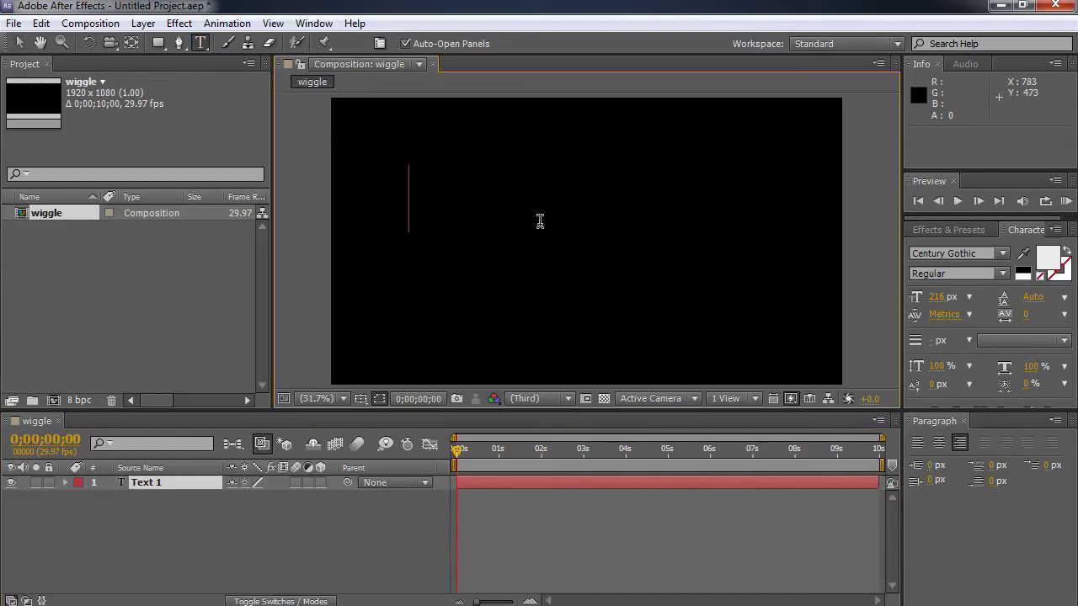
type("WIGGLE")
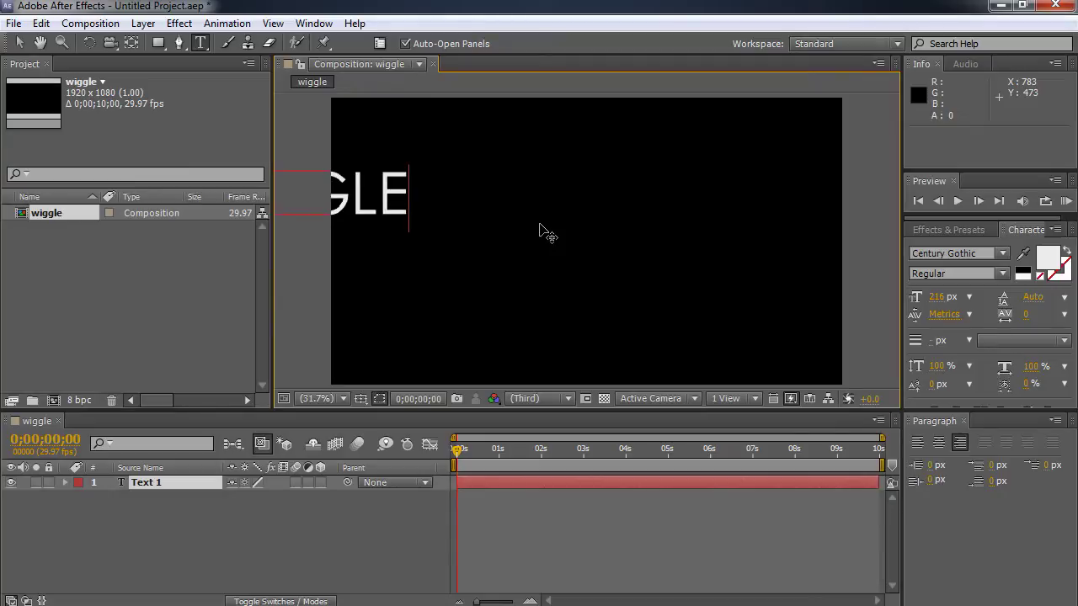
Centre the WIGGLE text in the frame and move its anchor point to the text's centre
left_click(20, 43)
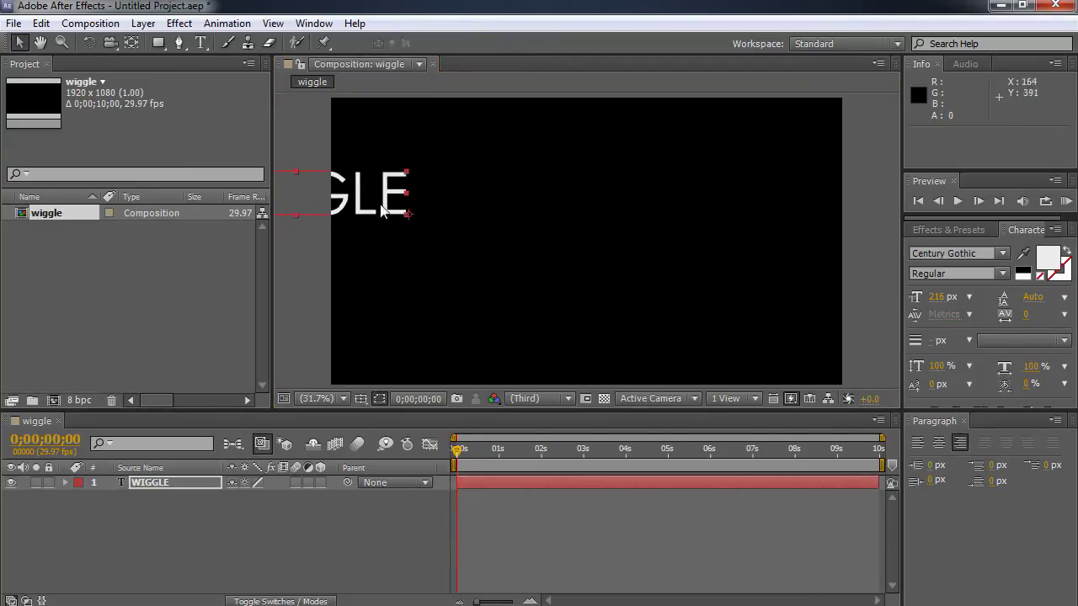
left_click_drag(371, 205, 686, 244)
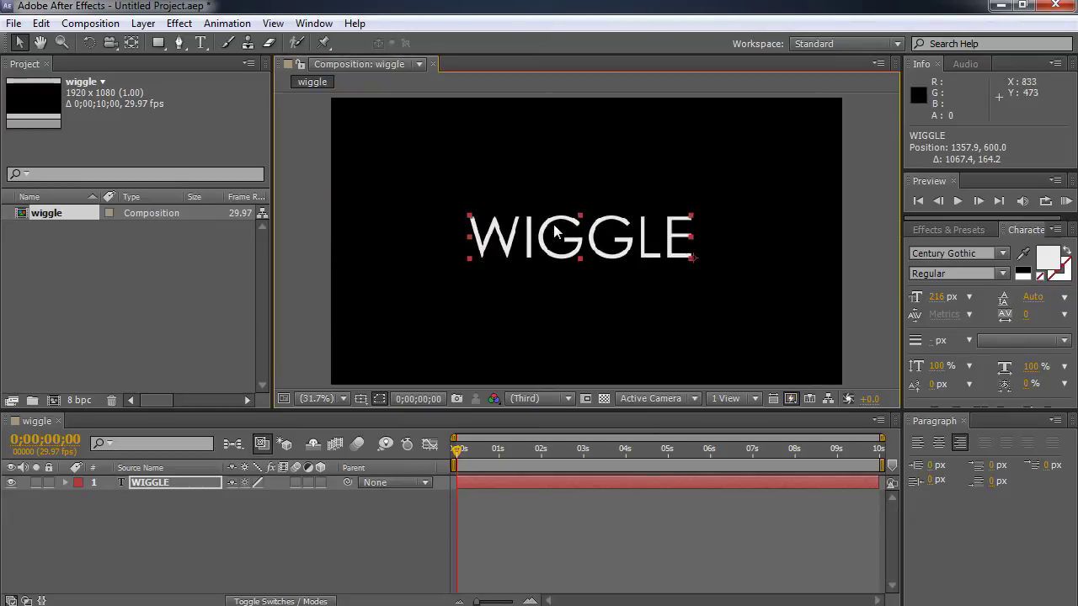
left_click(133, 46)
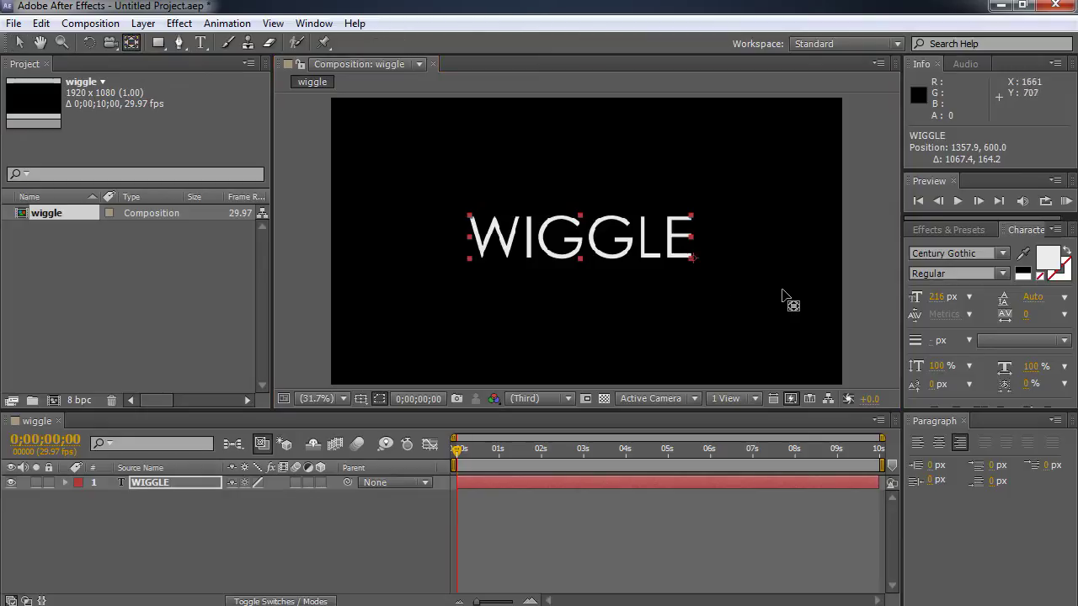
left_click_drag(696, 265, 581, 240)
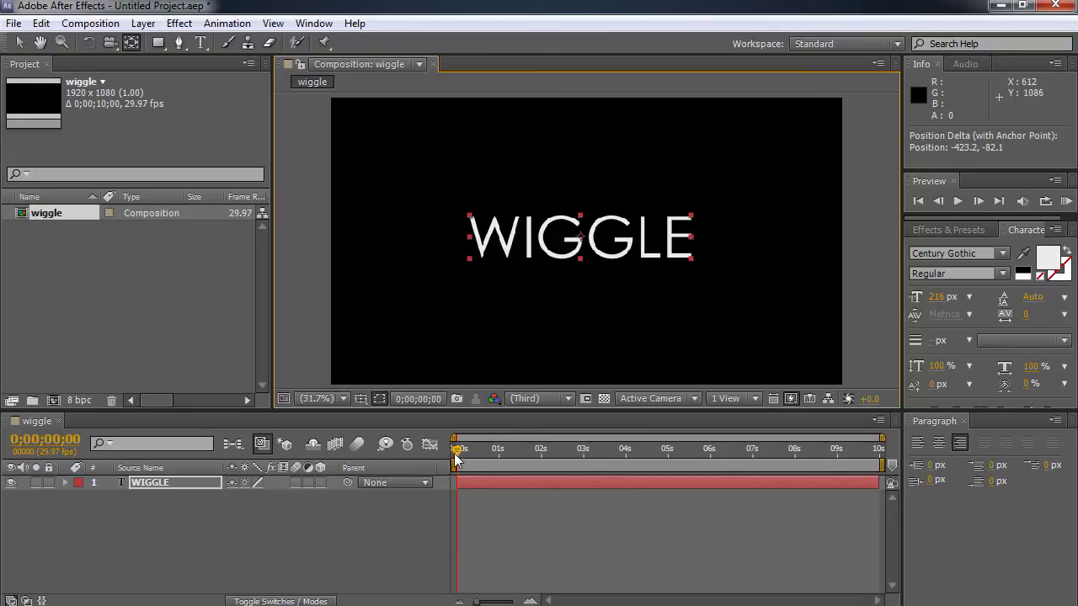
Show the WIGGLE layer's Position and make it 3D, giving Position 934.7, 517.9, 0.0
left_click(148, 484)
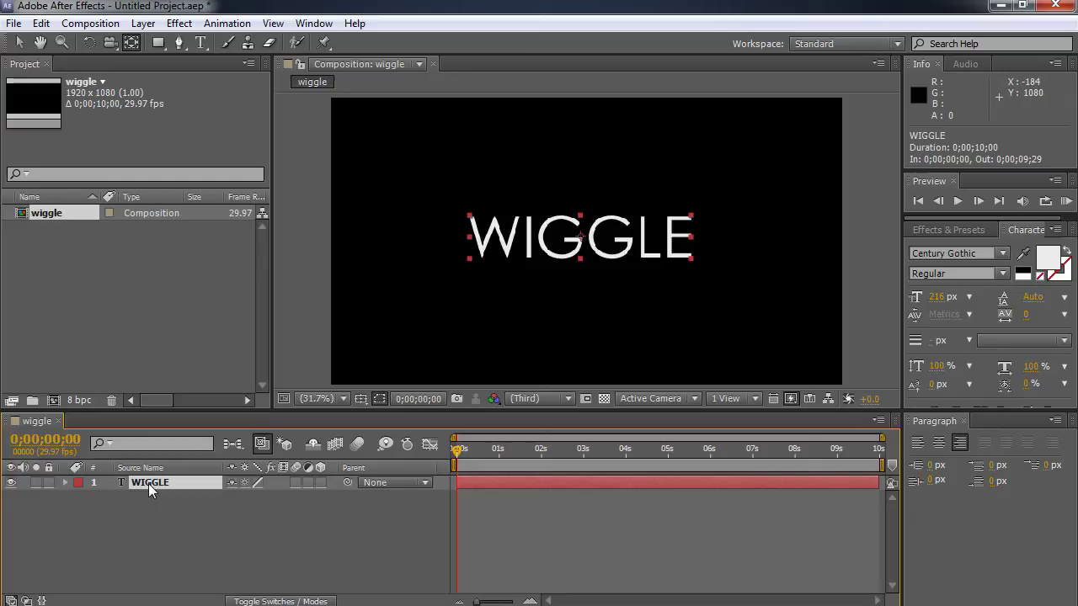
key("p")
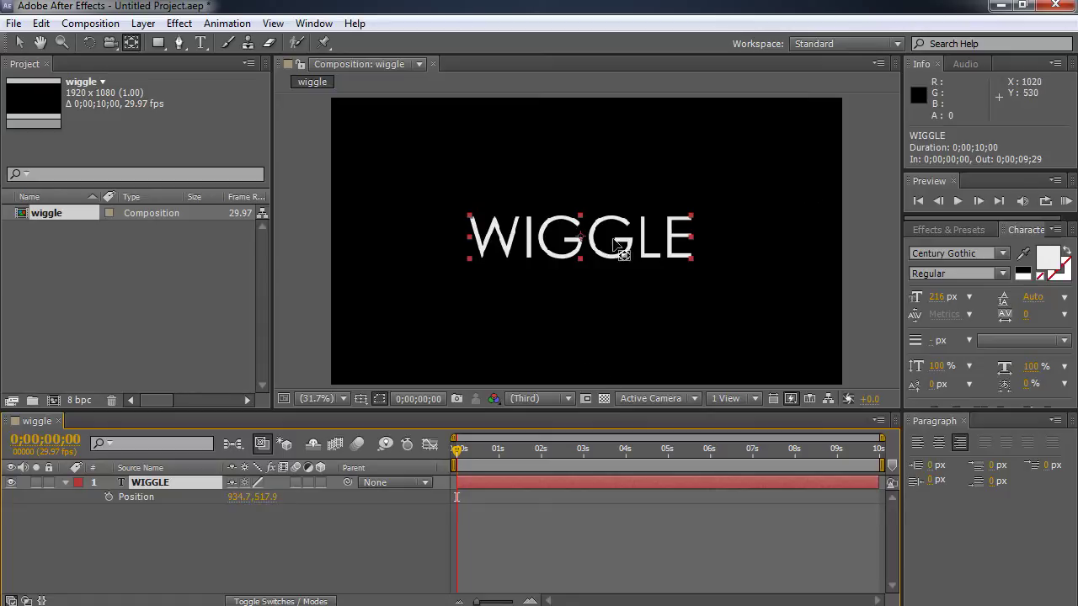
left_click(322, 483)
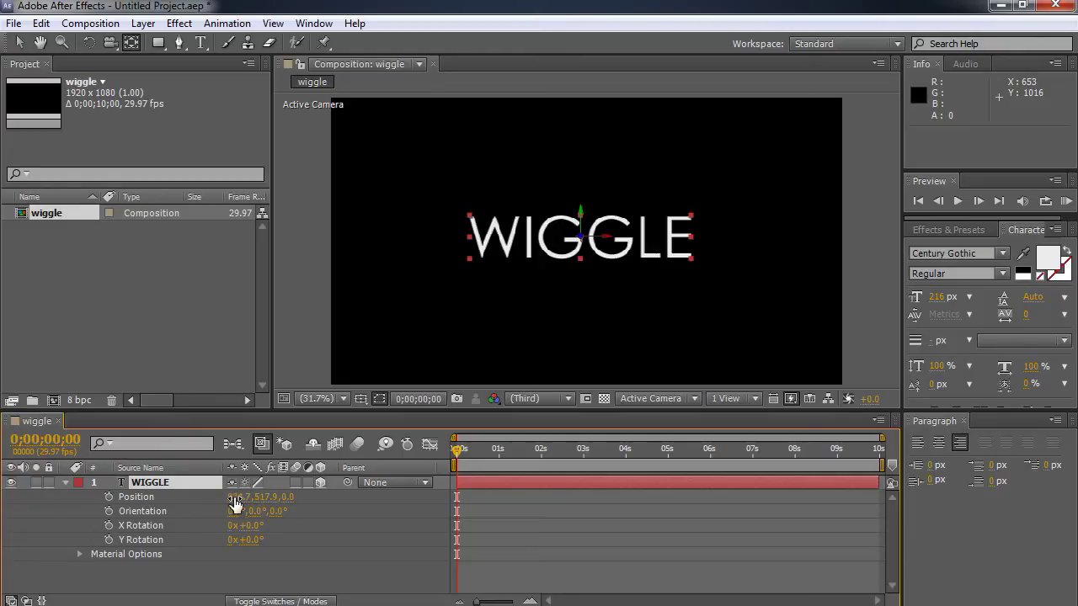
Add a Position expression and replace the default transform.position with wiggle(5,50);
left_click(108, 496, "alt")
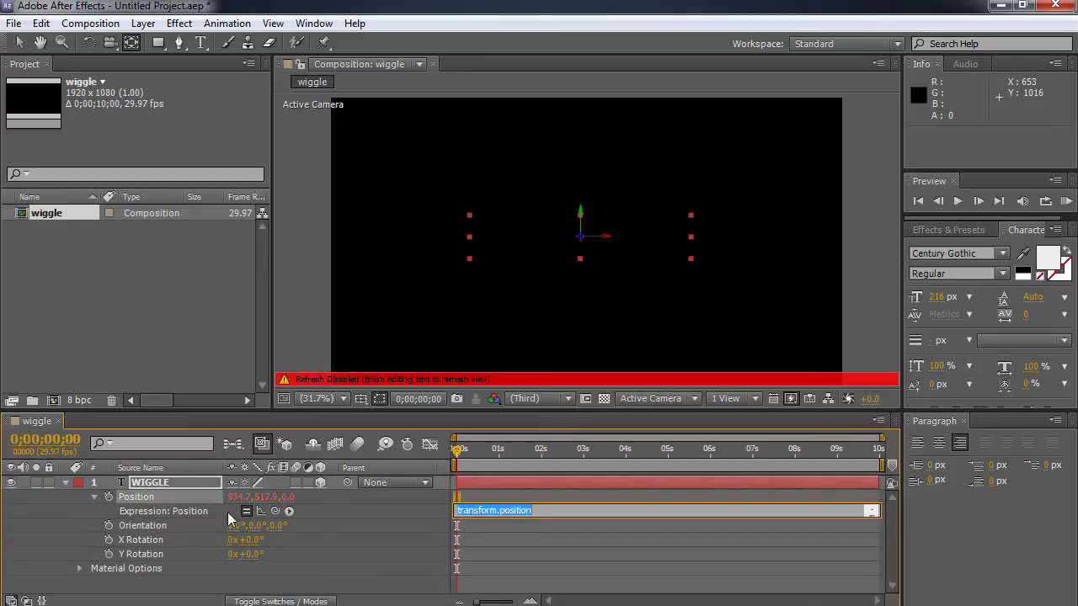
left_click(549, 511)
left_click_drag(548, 511, 412, 519)
key("BackSpace")
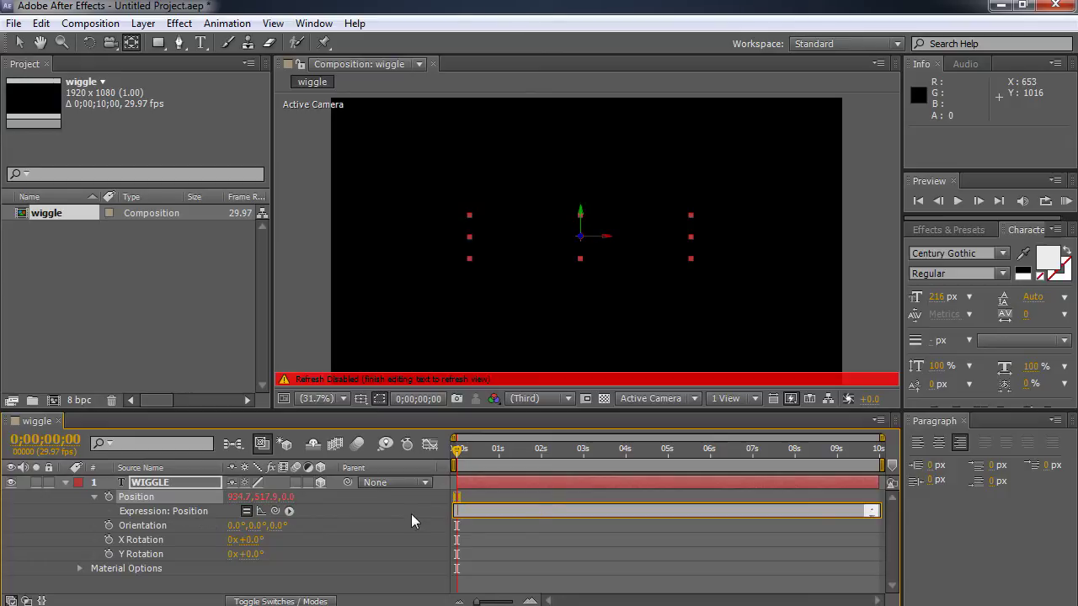
type("wiggle(")
type("5")
type(",50);")
Commit the wiggle(5,50); expression and scrub the timeline to preview the jitter
left_click(139, 485)
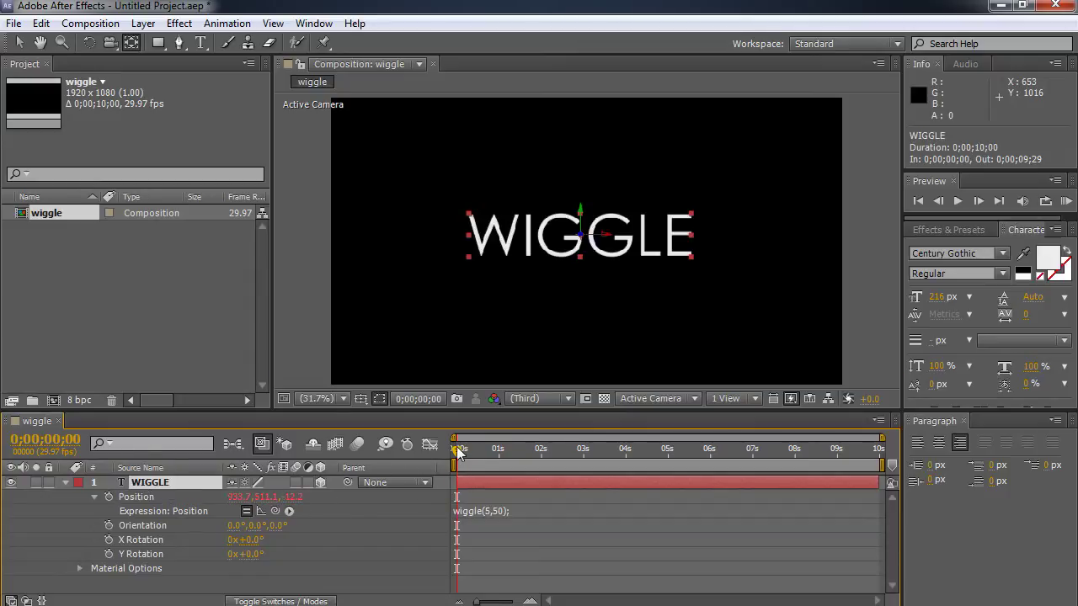
left_click_drag(456, 449, 552, 440)
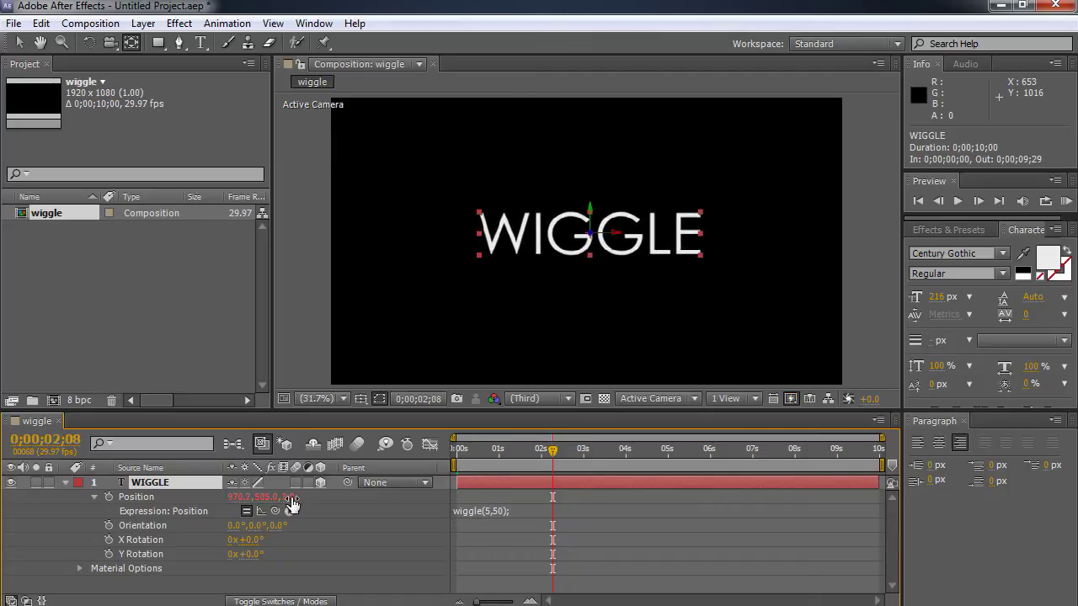
left_click_drag(552, 448, 429, 444)
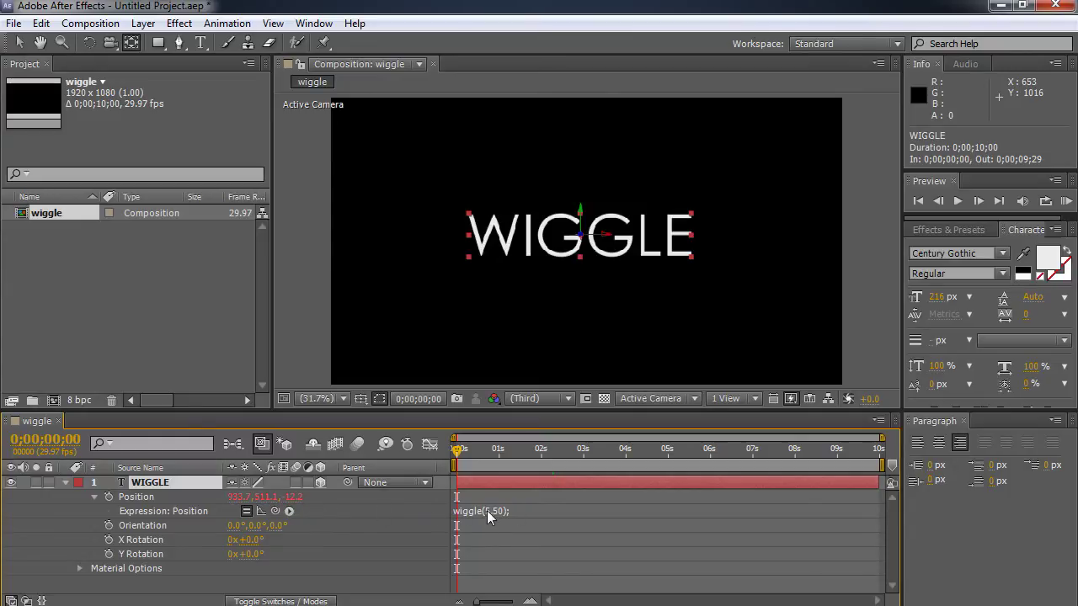
Display the post-expression Position speed graph in the Graph Editor and scrub along it
left_click(259, 510)
left_click(431, 445)
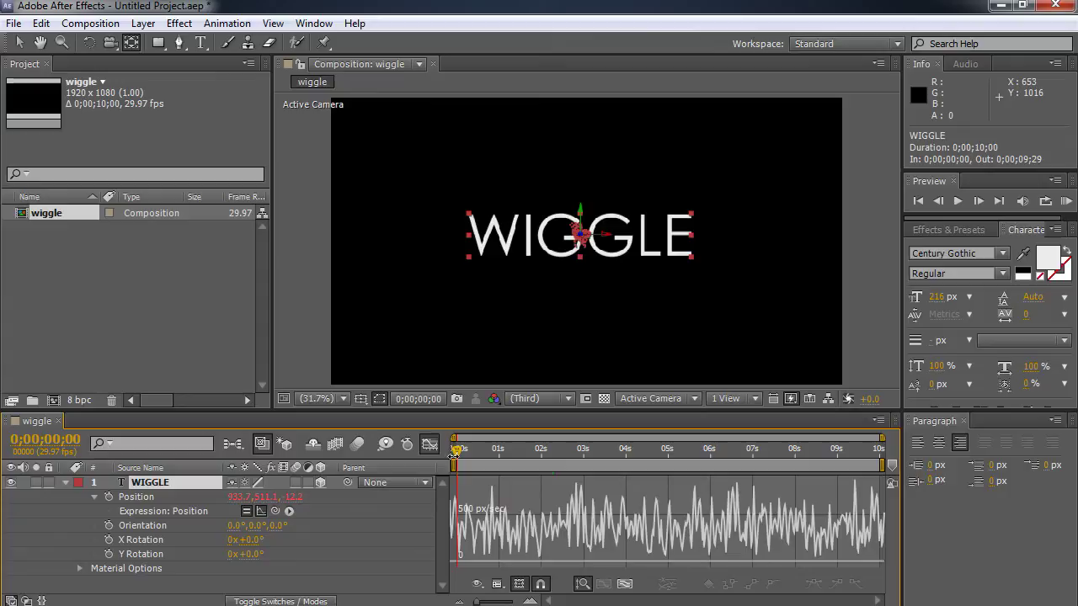
left_click_drag(459, 461, 565, 454)
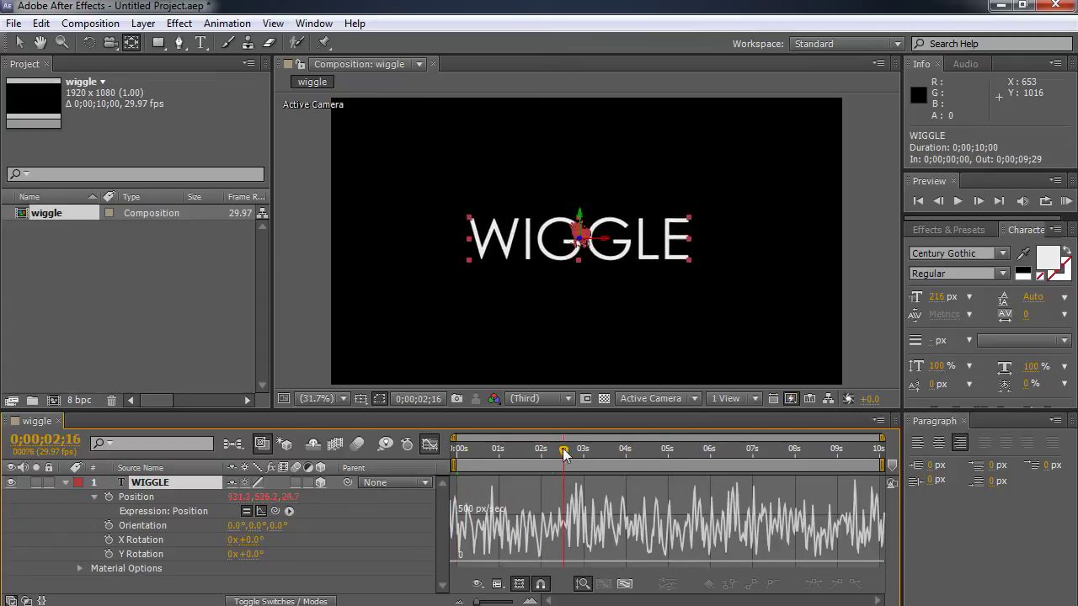
Leave the graph view and move the time indicator back to 0;00;00;00
left_click(261, 510)
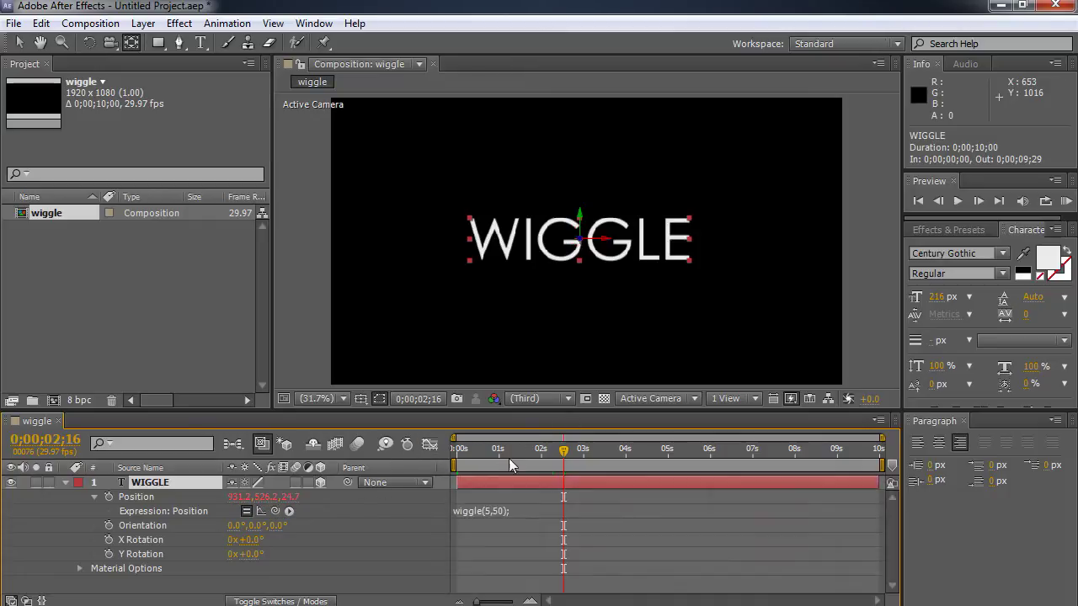
left_click_drag(542, 451, 456, 451)
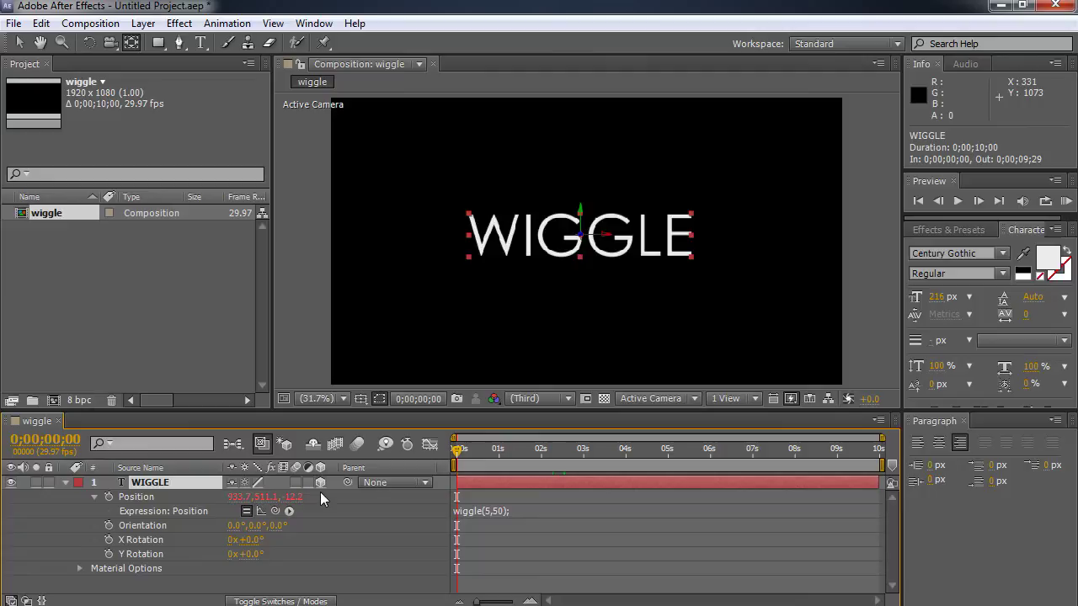
Replace wiggle(5,50); in the Position expression with x=wiggle(3,60);
left_click(500, 512)
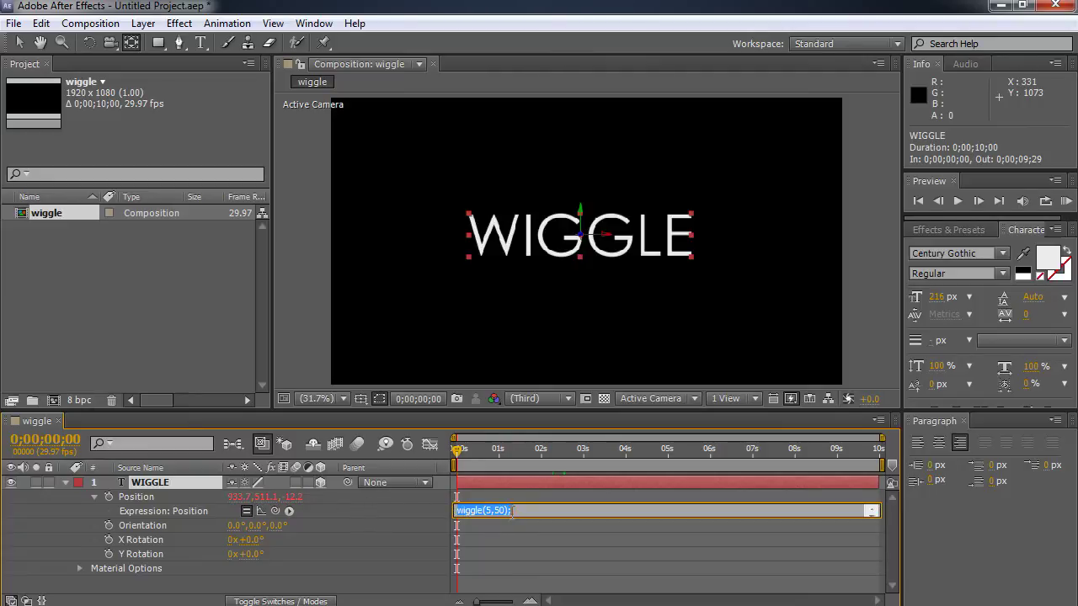
left_click_drag(525, 511, 384, 517)
type("x")
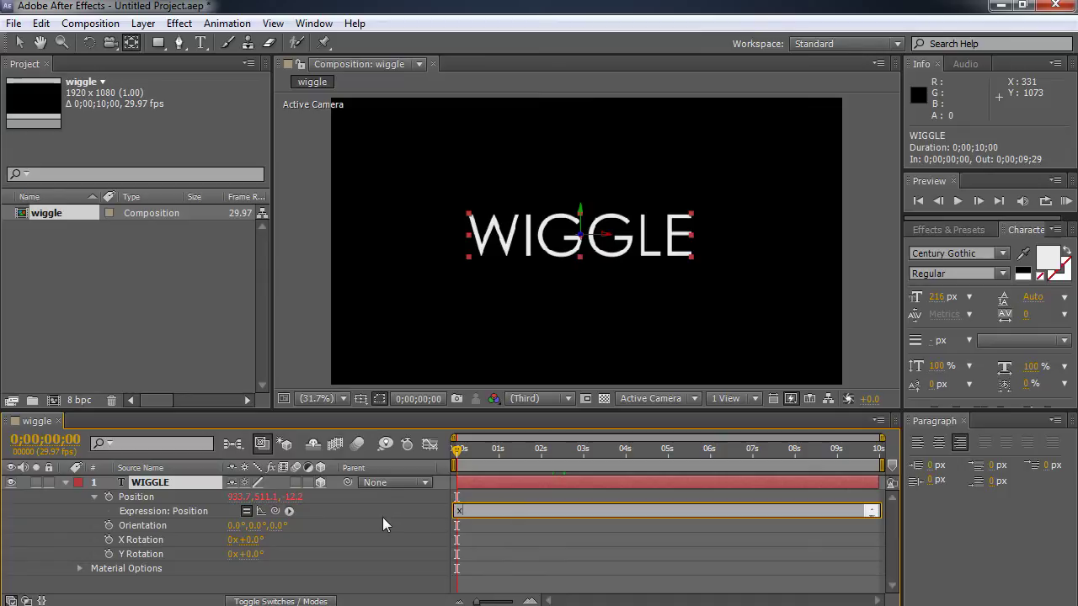
type("=wiggle(3,60);")
Add the line [x[0],value[1],value[2]]; below x=wiggle(3,60); to wiggle only X
key("Return")
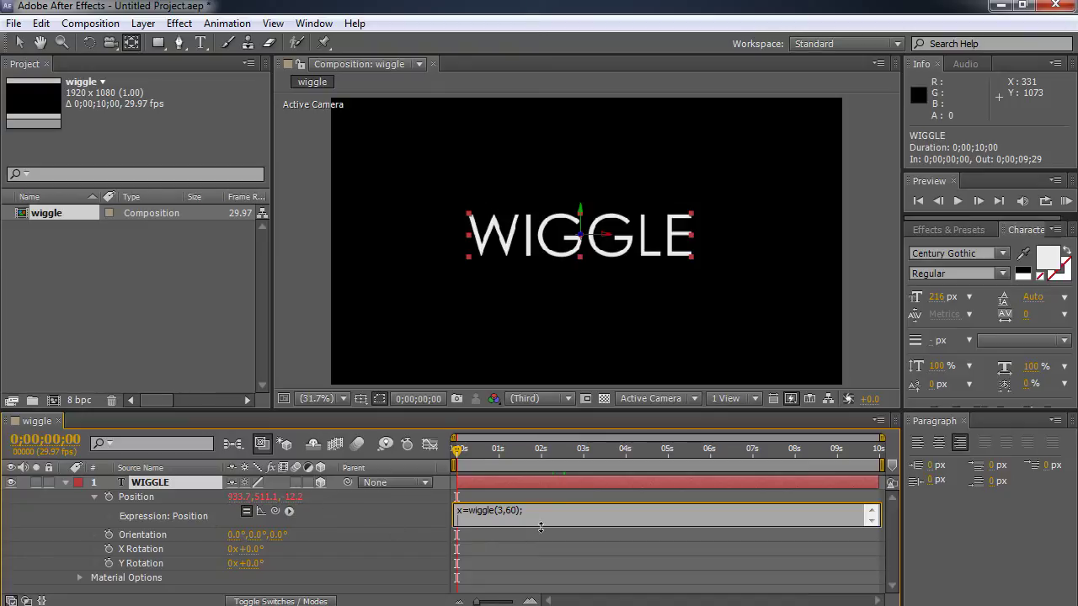
key("Return")
type("x")
type("[")
type("0")
type("]")
type("]")
type(",")
type("value")
type("[")
type("1")
type("],value")
type("[2]")
type("]")
type(";")
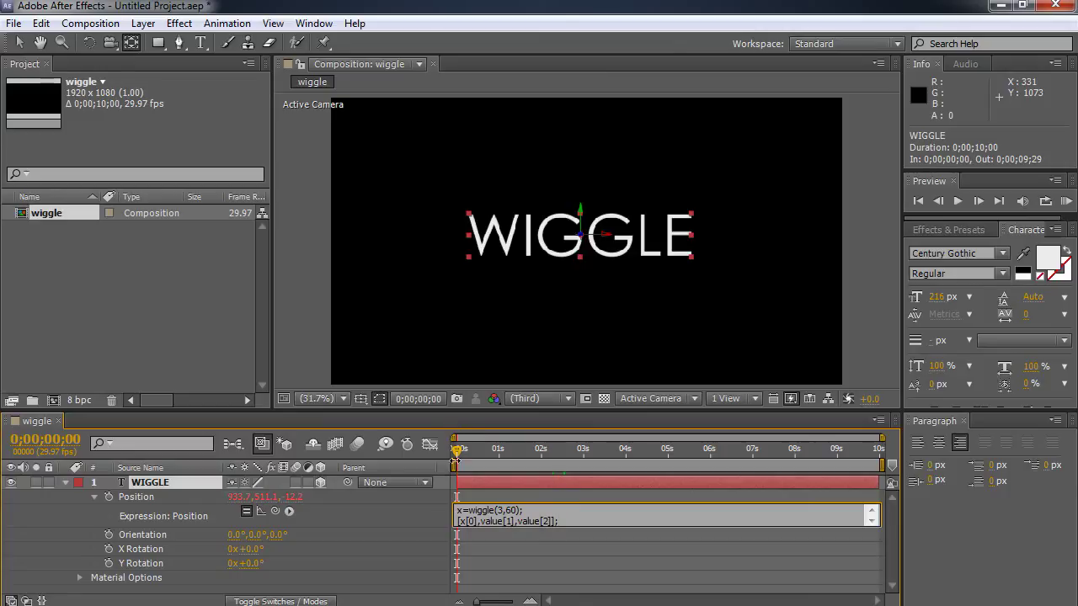
Insert a y=wiggle(4,90); line after the x line in the Position expression
left_click_drag(456, 450, 465, 470)
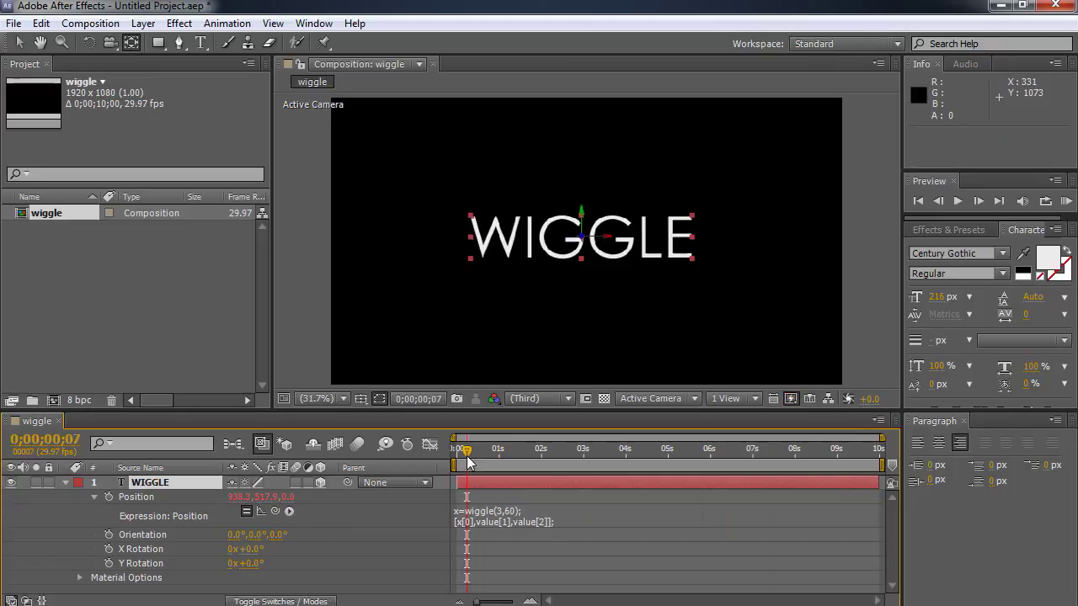
left_click(488, 521)
left_click(528, 511)
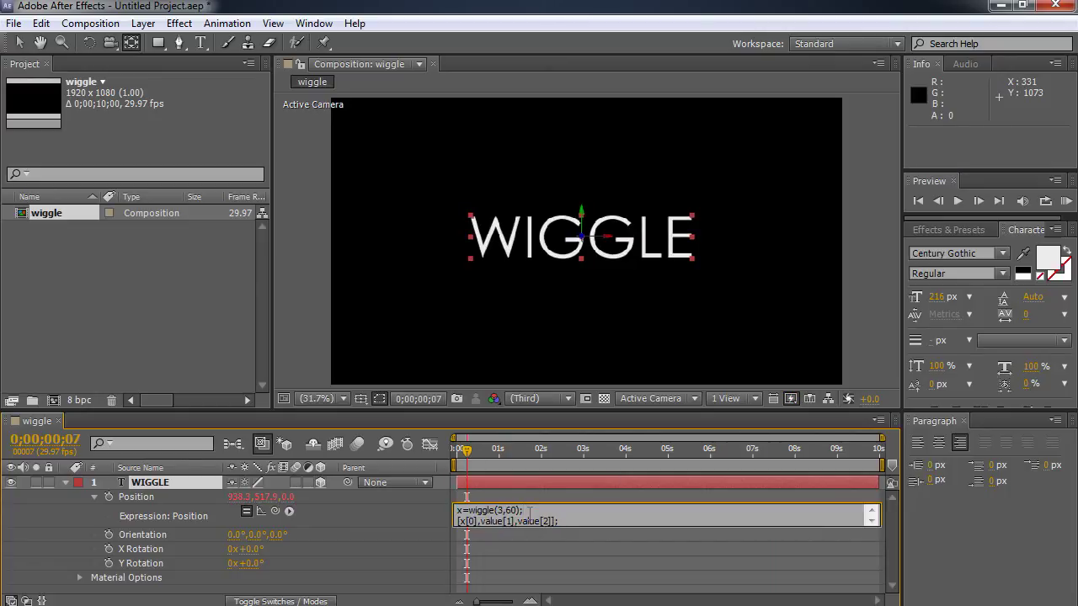
key("Return")
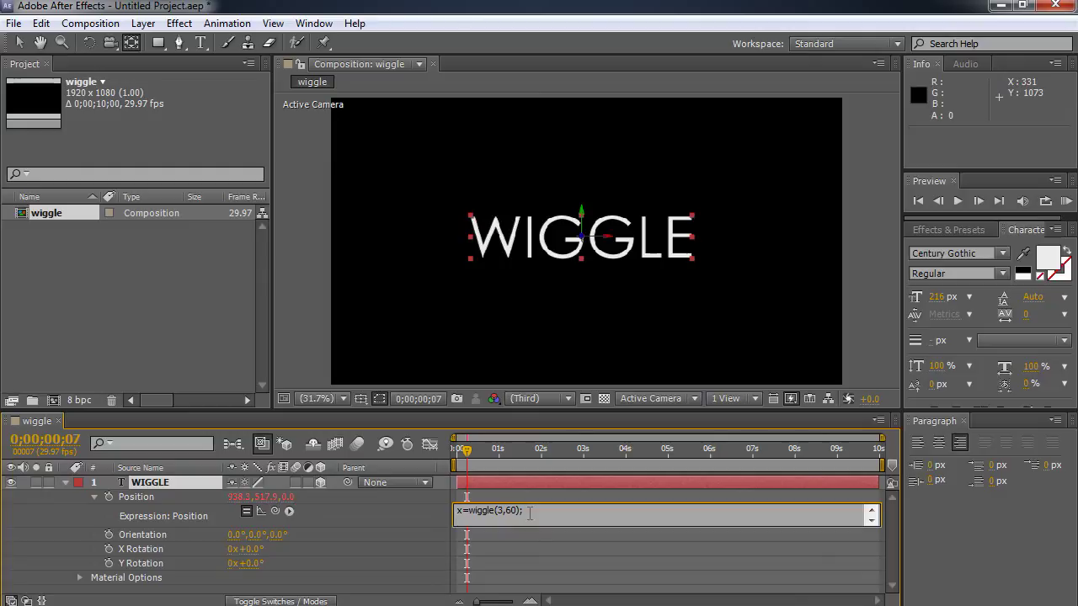
type("y=wiggle(4,90);")
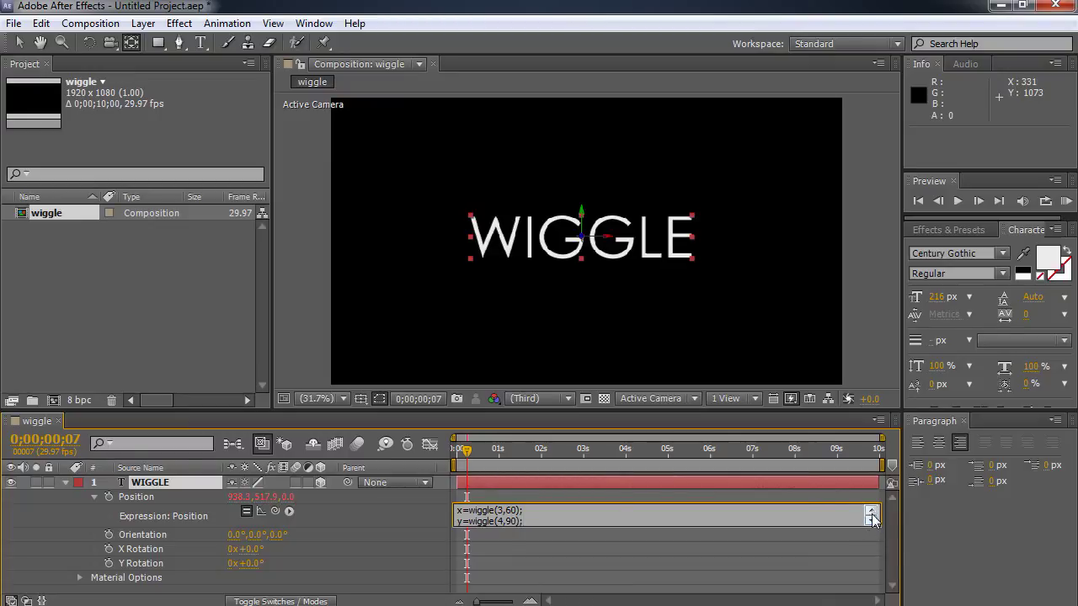
Change the return line to [x[0],y[1],value[2]]; so Y uses the y wiggle
key("Return")
type("[x[0],value[1],value[2]];")
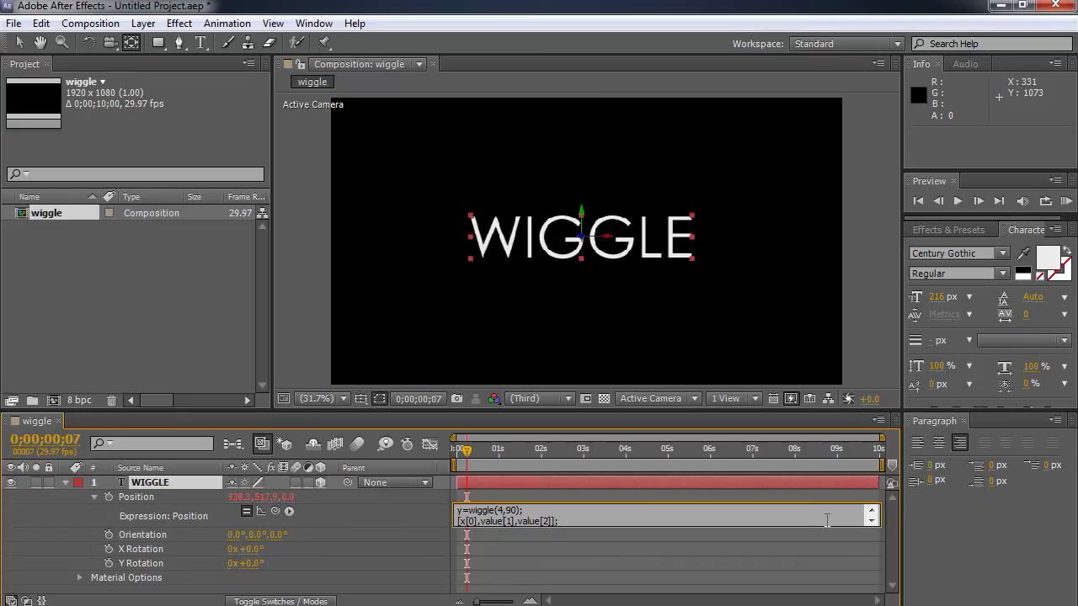
key("BackSpace")
key("BackSpace")
key("BackSpace")
key("BackSpace")
key("BackSpace")
type("y")
Scrub to check the wiggle, then duplicate the y=wiggle(4,90); line in the Position expression
left_click(466, 455)
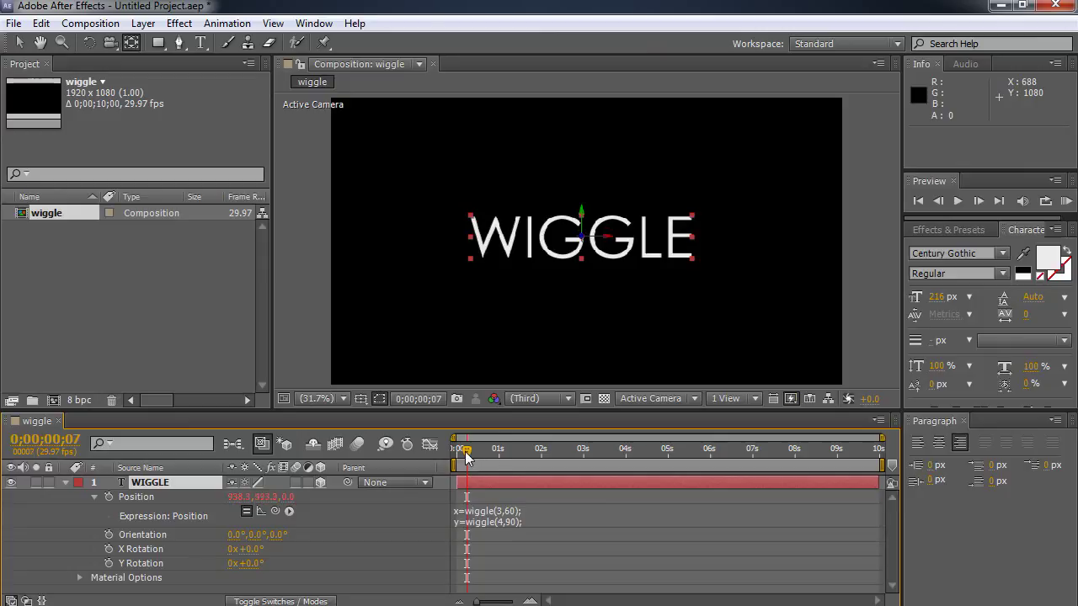
mouse_move(465, 454)
left_mouse_down()
mouse_move(717, 461)
mouse_move(456, 458)
left_mouse_up()
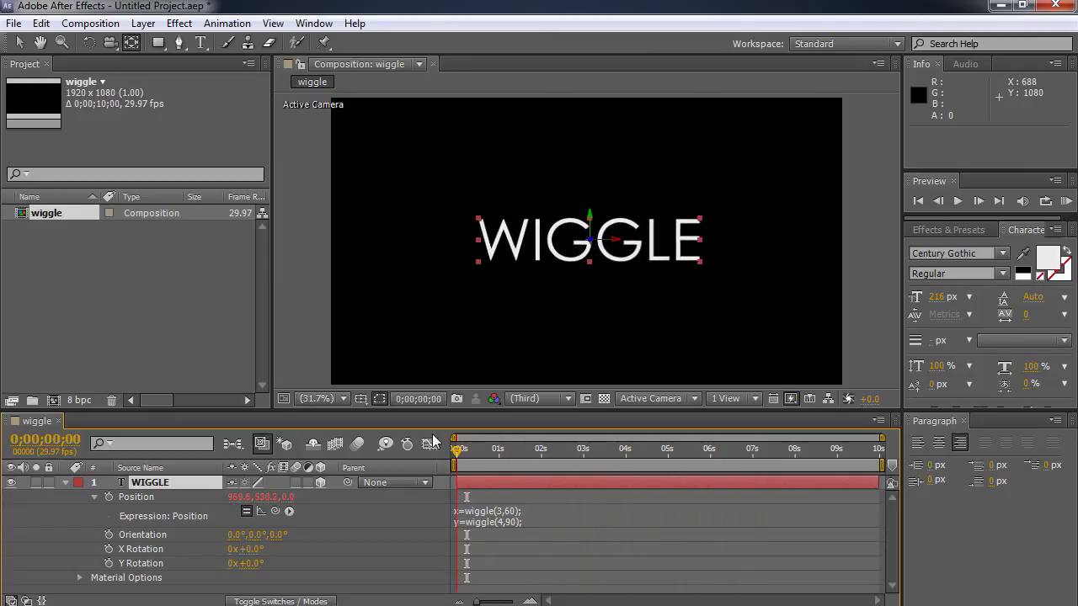
left_click(489, 520)
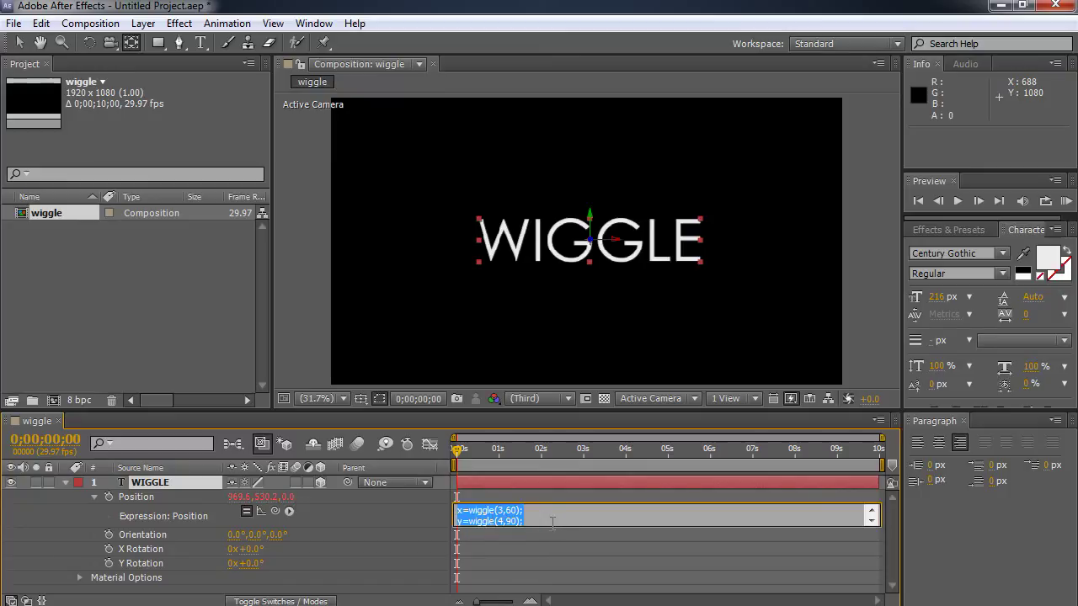
left_click(533, 521)
left_click_drag(533, 521, 415, 523)
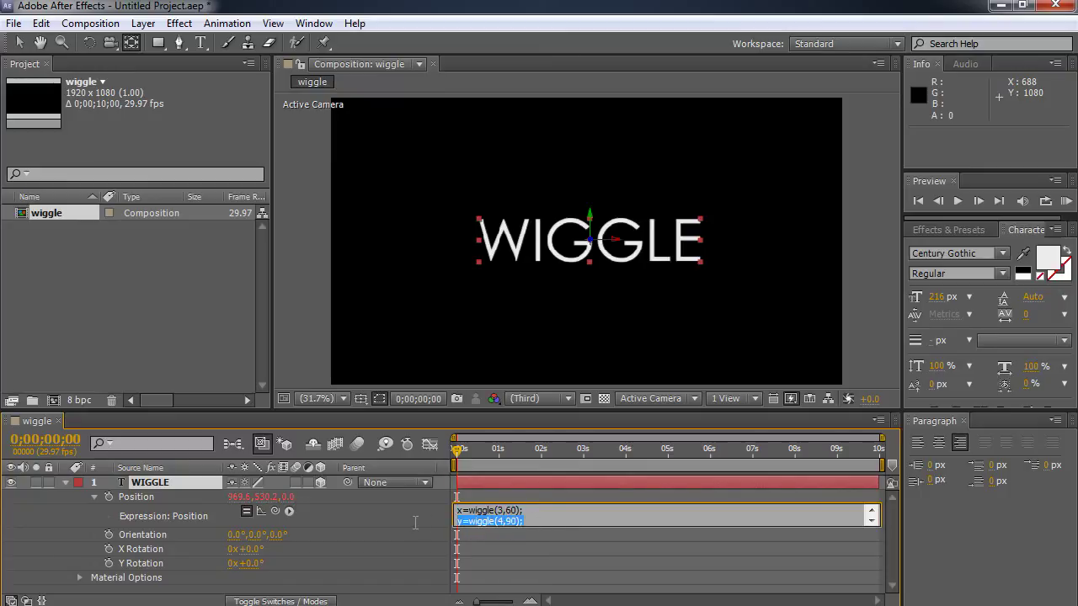
left_click(536, 521)
key("ctrl+z")
key("ctrl+z")
key("ctrl+z")
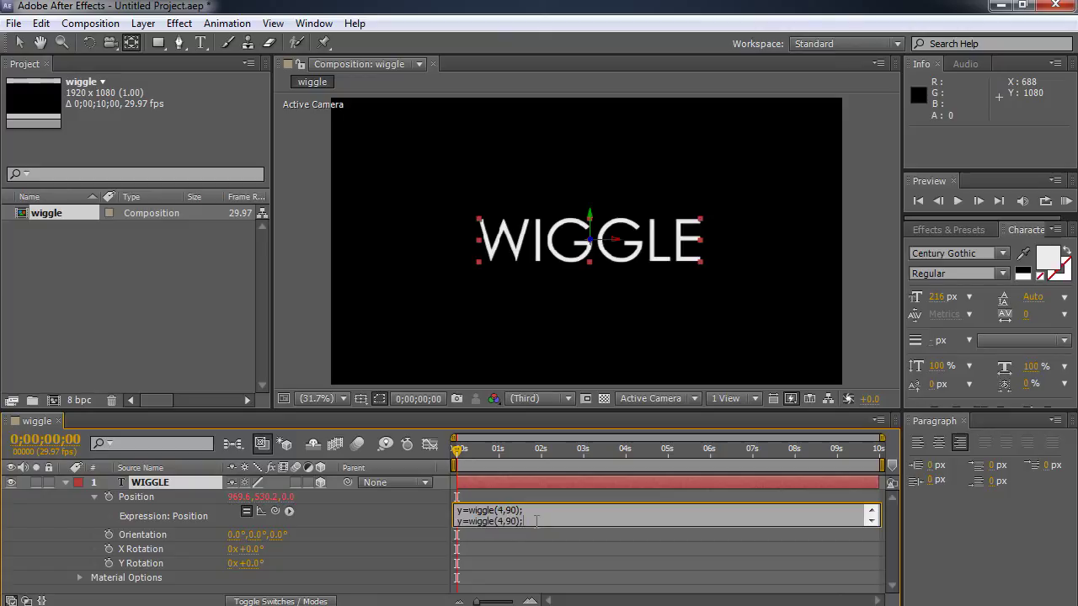
Change the duplicated line to z=wiggle(2,190);
left_click(462, 521)
key("BackSpace")
type("z")
double_click(498, 521)
type("4")
key("BackSpace")
type("2")
left_click(507, 521)
type("1")
Make the return line read [x[0],y[1],z[2]] so Z uses the z variable
left_click(871, 521)
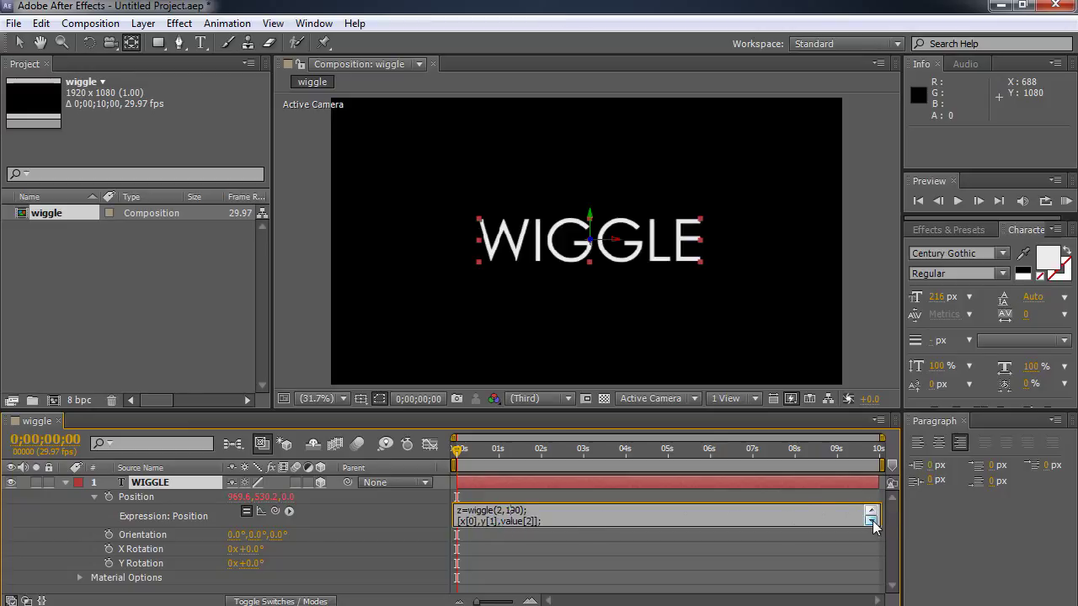
double_click(515, 521)
key("BackSpace")
type("z")
Preview WIGGLE jittering separately in X, Y and Z, stopping at 0;00;04;10
mouse_move(459, 453)
left_mouse_down()
mouse_move(861, 453)
mouse_move(450, 463)
left_mouse_up()
key("space")
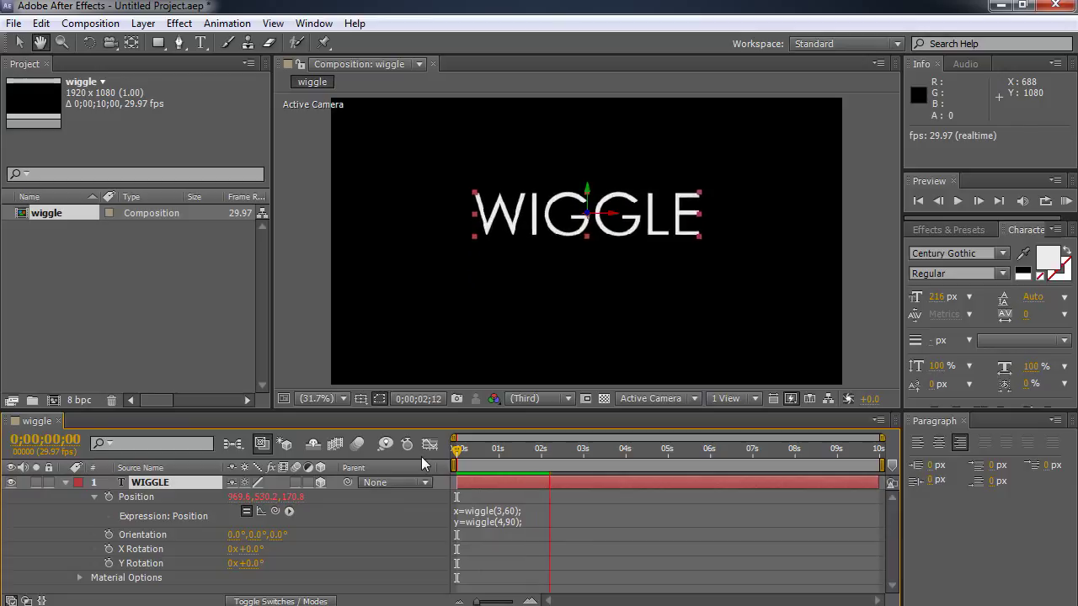
key("space")
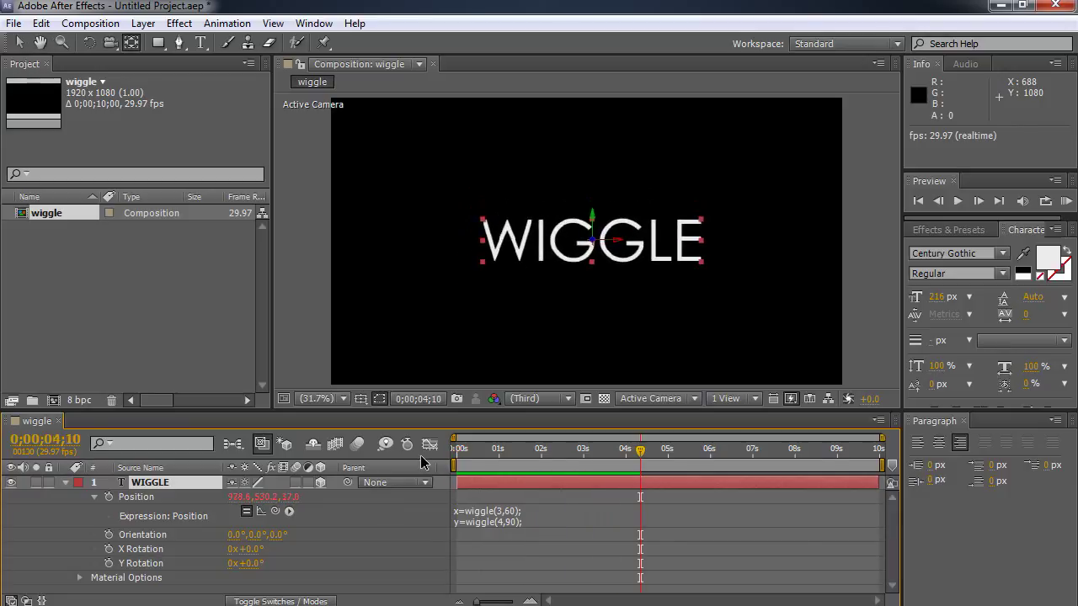